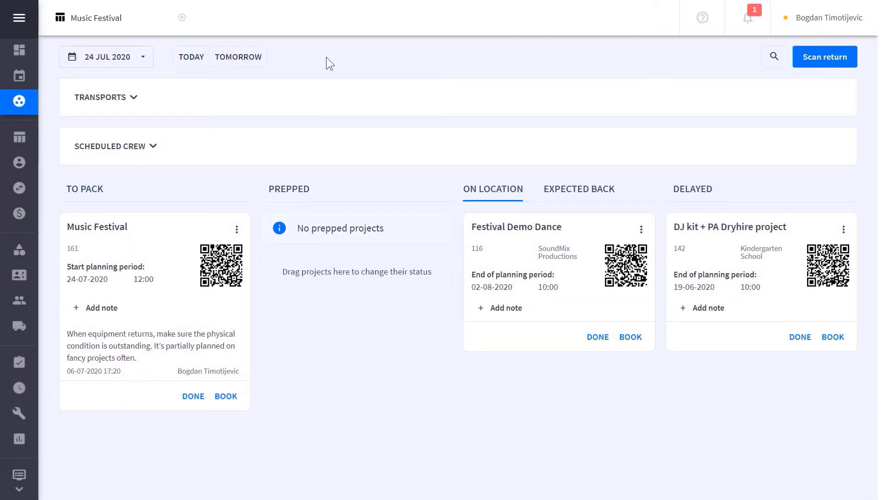
- Book the Music Festival project's Bandmic kit out to location
{"action": "left_click", "coordinate": [226, 396]}
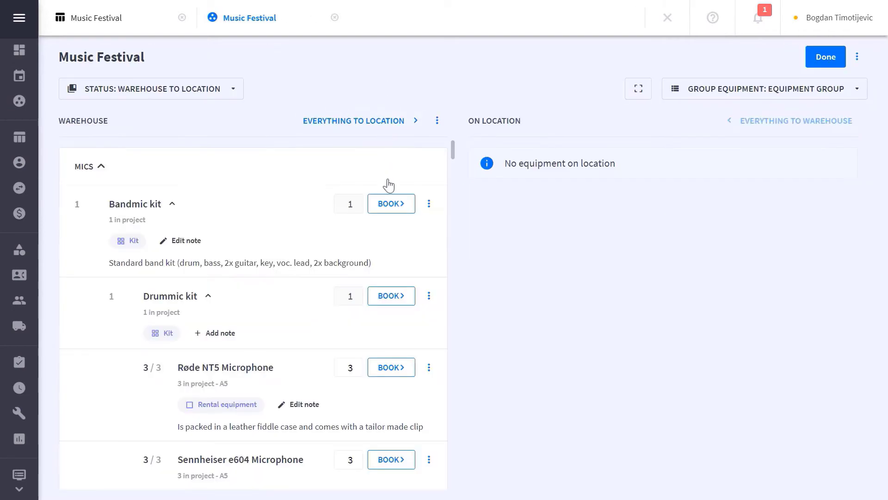
{"action": "left_click", "coordinate": [388, 207]}
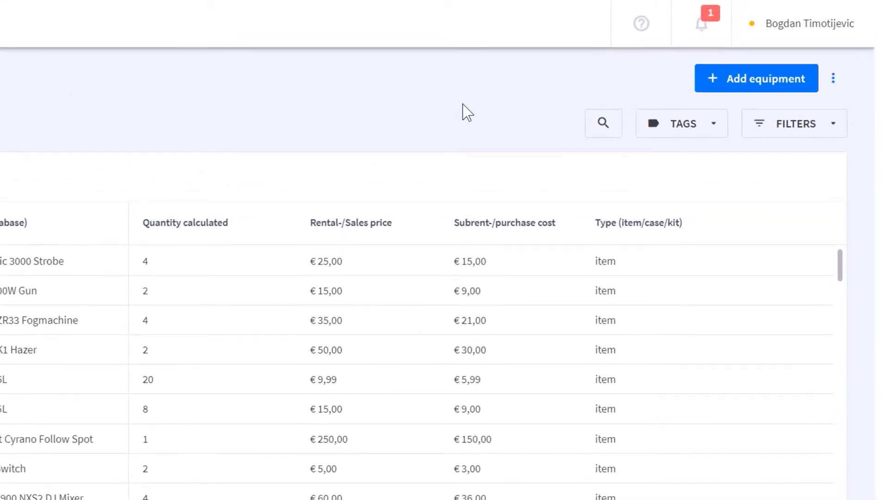
- Browse the equipment list options and filters, then view the Pioneer CDJ2000 NXS2 (Audio-345) details
{"action": "left_click", "coordinate": [833, 79]}
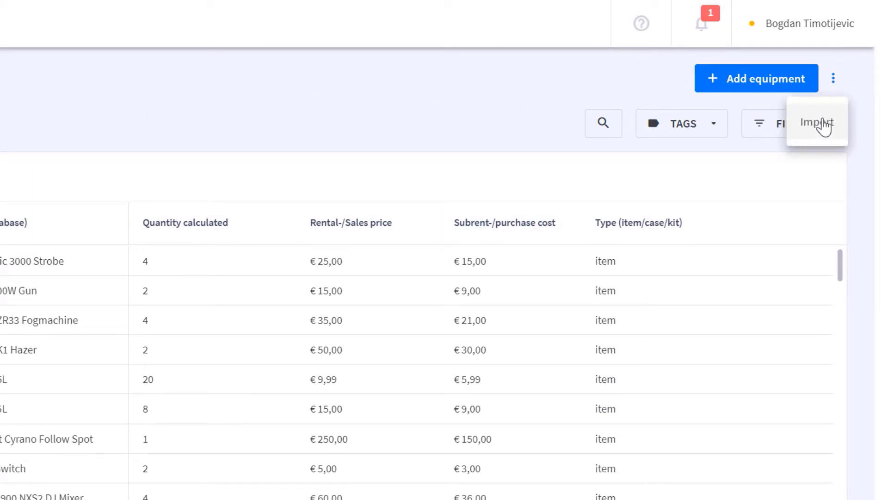
{"action": "left_click", "coordinate": [348, 99]}
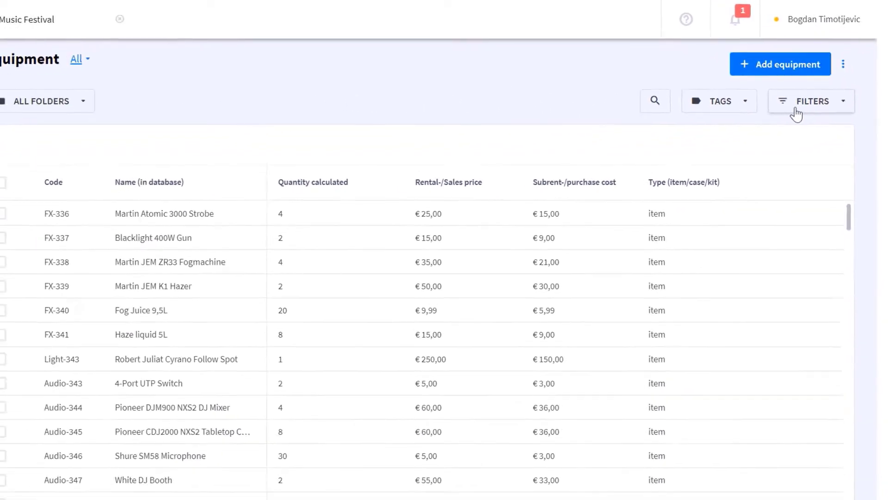
{"action": "left_click", "coordinate": [803, 105]}
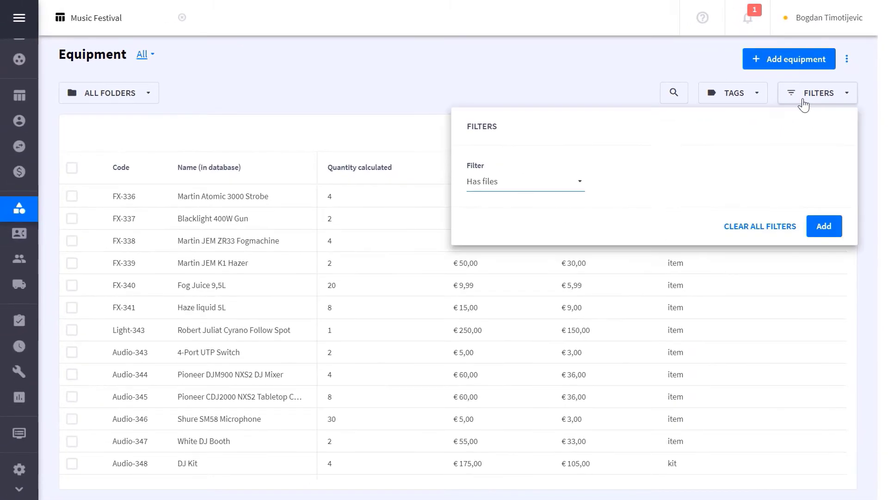
{"action": "left_click", "coordinate": [581, 186]}
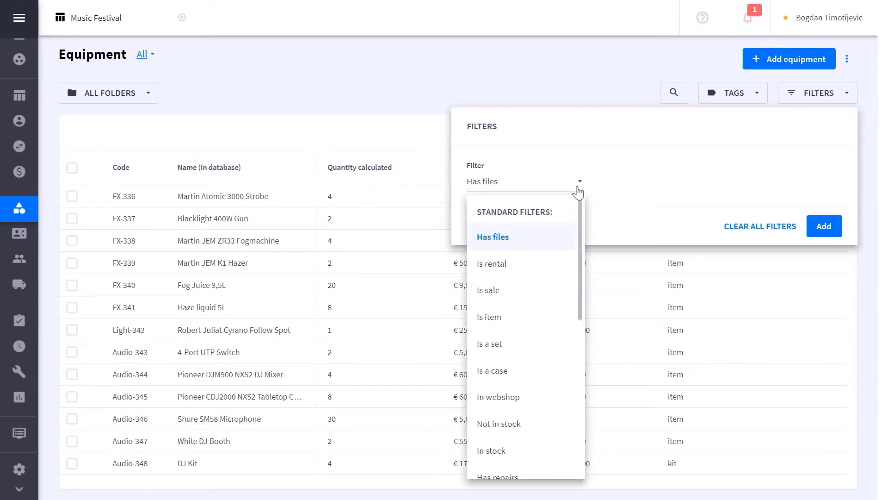
{"action": "scroll", "coordinate": [546, 244], "scroll_direction": "down", "scroll_amount": 2}
{"action": "scroll", "coordinate": [546, 244], "scroll_direction": "down", "scroll_amount": 1}
{"action": "left_click", "coordinate": [396, 228]}
{"action": "left_click", "coordinate": [284, 395]}
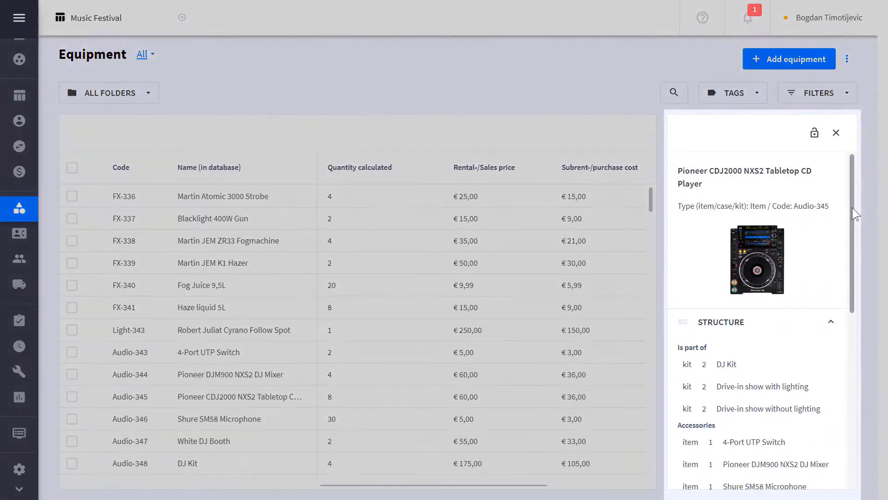
{"action": "scroll", "coordinate": [852, 208], "scroll_direction": "down", "scroll_amount": 1}
{"action": "scroll", "coordinate": [844, 224], "scroll_direction": "down", "scroll_amount": 1}
{"action": "scroll", "coordinate": [840, 236], "scroll_direction": "down", "scroll_amount": 1}
{"action": "scroll", "coordinate": [837, 247], "scroll_direction": "down", "scroll_amount": 1}
{"action": "scroll", "coordinate": [833, 268], "scroll_direction": "down", "scroll_amount": 1}
{"action": "scroll", "coordinate": [828, 286], "scroll_direction": "down", "scroll_amount": 1}
{"action": "scroll", "coordinate": [826, 301], "scroll_direction": "down", "scroll_amount": 1}
{"action": "scroll", "coordinate": [821, 314], "scroll_direction": "down", "scroll_amount": 1}
{"action": "scroll", "coordinate": [819, 325], "scroll_direction": "down", "scroll_amount": 1}
{"action": "scroll", "coordinate": [815, 340], "scroll_direction": "down", "scroll_amount": 2}
{"action": "scroll", "coordinate": [812, 373], "scroll_direction": "down", "scroll_amount": 1}
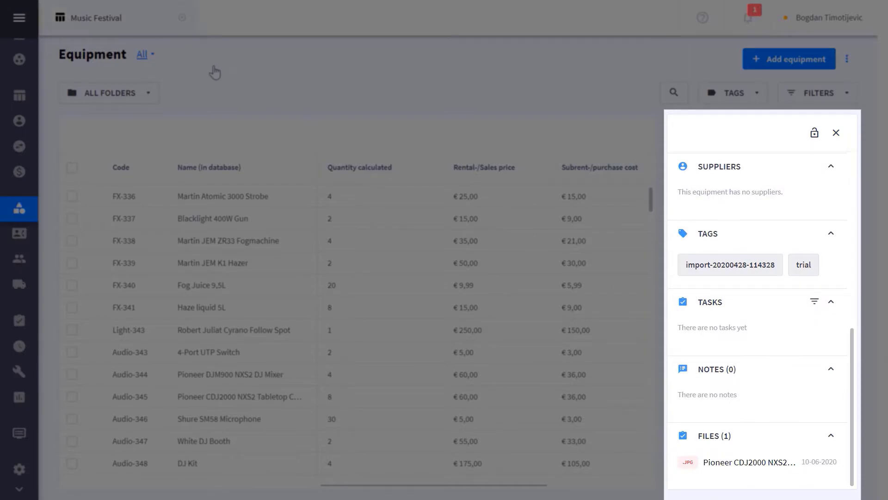
- Return to the Music Festival project's equipment list, where the Digico SD8 Mixer is short
{"action": "left_click", "coordinate": [126, 23]}
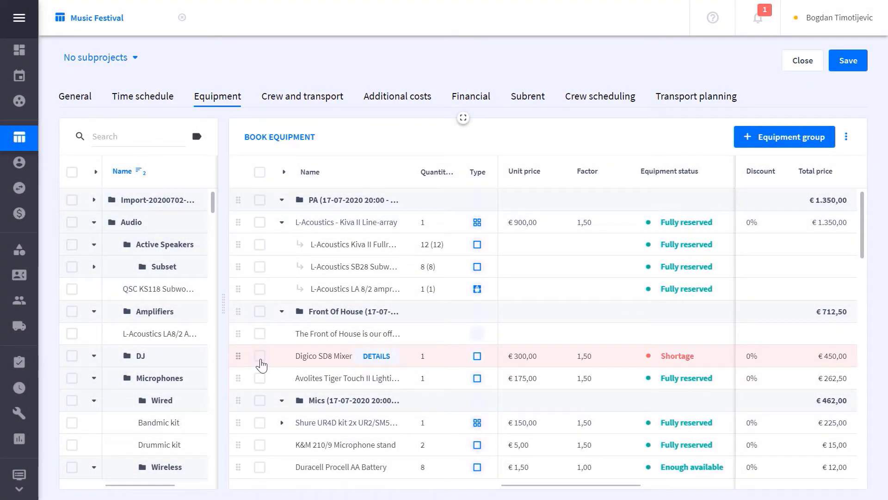
{"action": "left_click", "coordinate": [260, 357]}
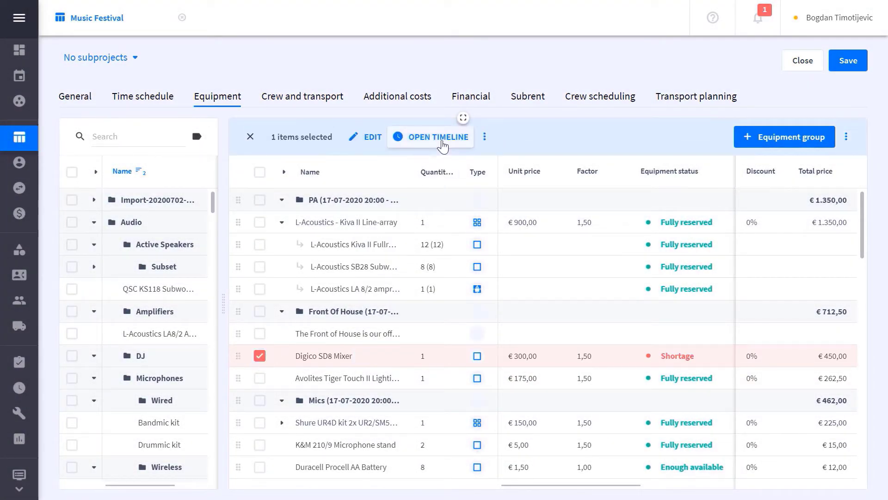
{"action": "left_click", "coordinate": [441, 141]}
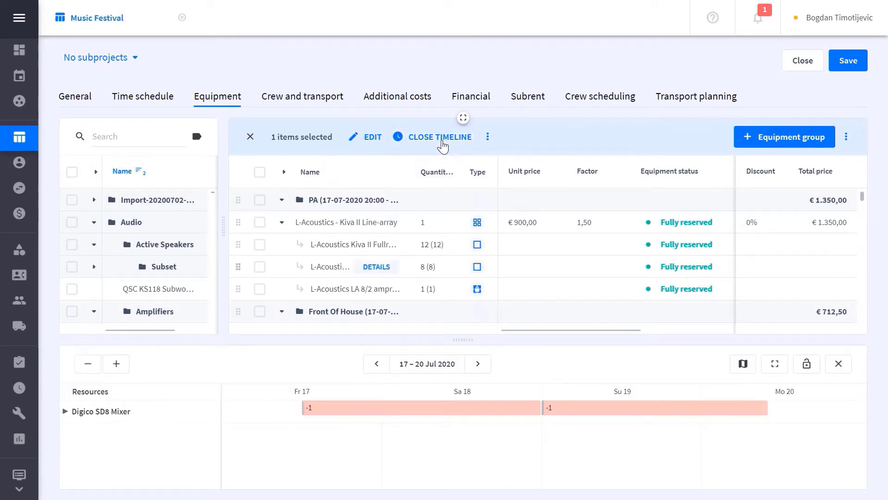
{"action": "left_click", "coordinate": [64, 413]}
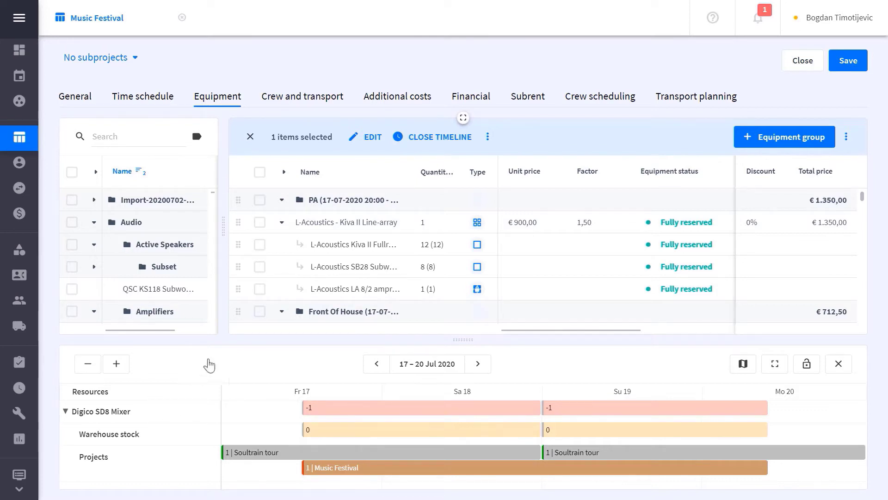
{"action": "left_click", "coordinate": [420, 145]}
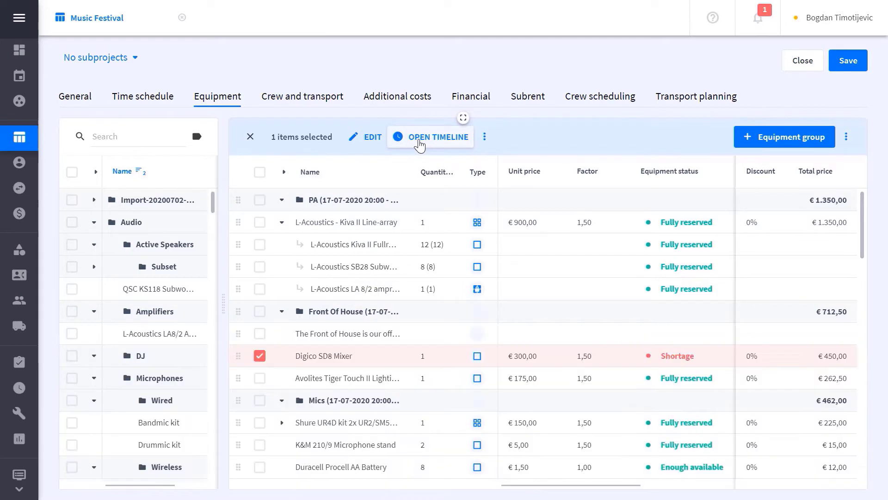
{"action": "mouse_move", "coordinate": [347, 289]}
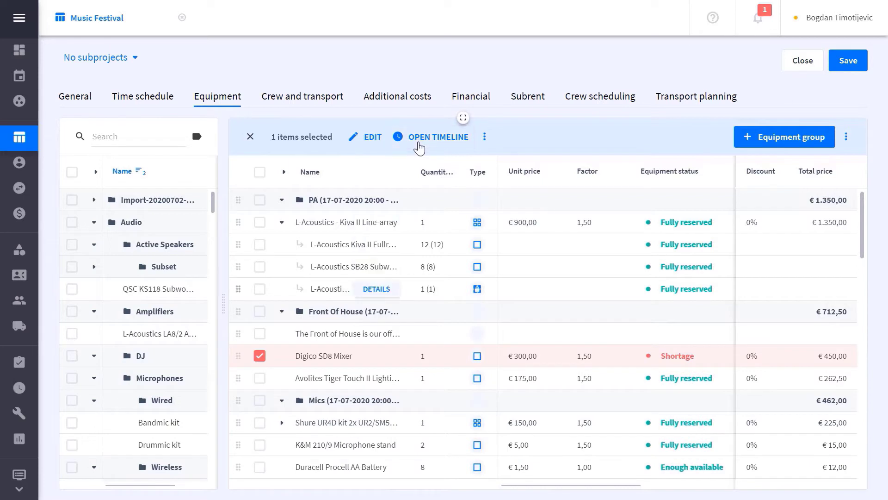
- Add a Digico SD10 Mixer alternative, then select only the short SD8 Mixer line
{"action": "left_click", "coordinate": [377, 356]}
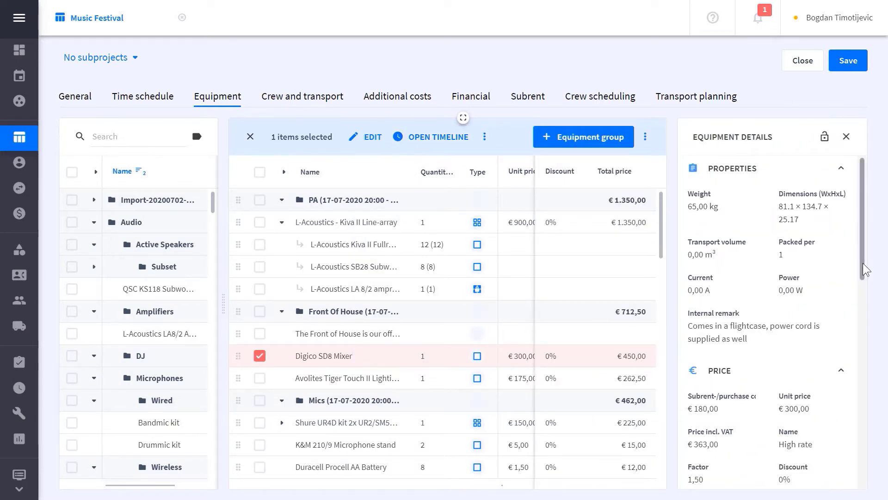
{"action": "left_click_drag", "start_coordinate": [863, 271], "coordinate": [864, 480]}
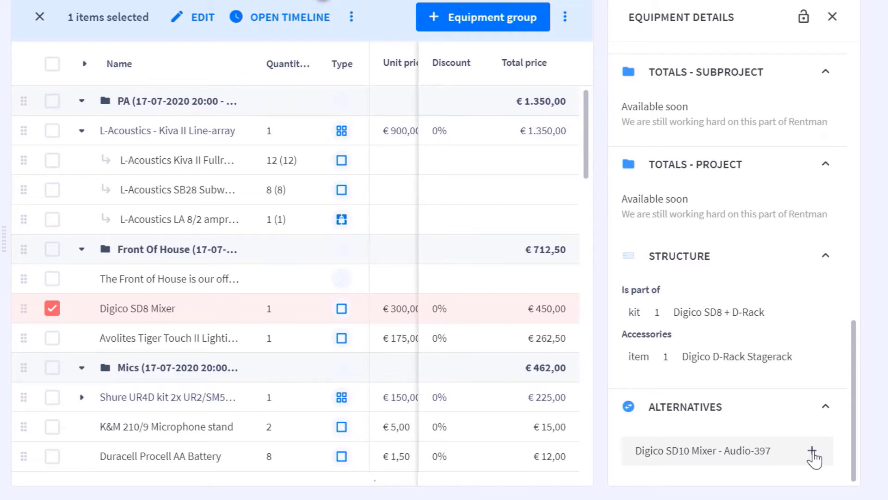
{"action": "left_click", "coordinate": [813, 452]}
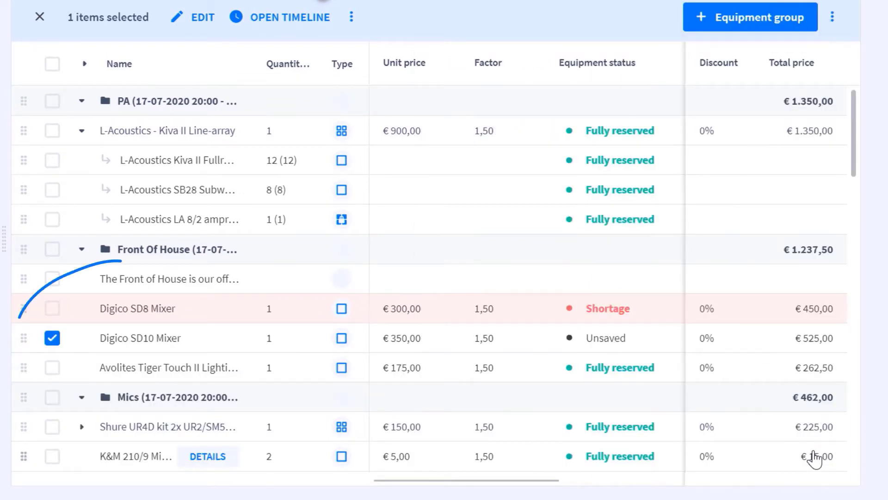
{"action": "left_click", "coordinate": [53, 311]}
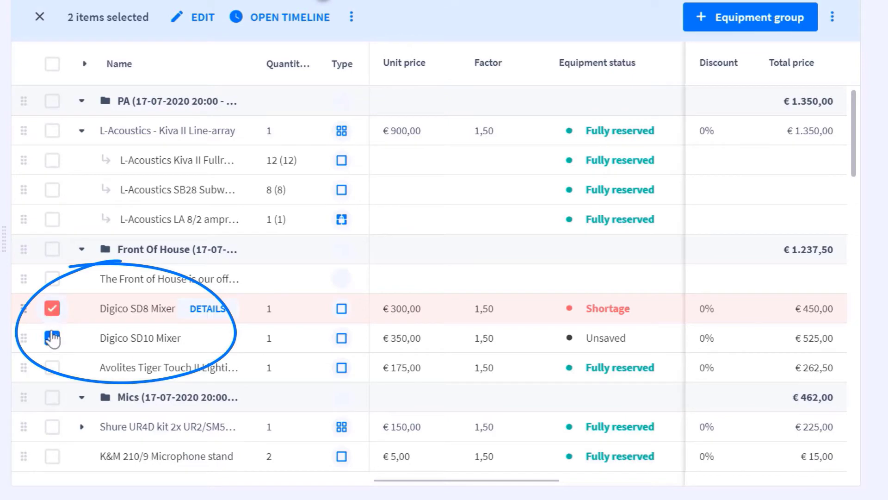
{"action": "left_click", "coordinate": [52, 338]}
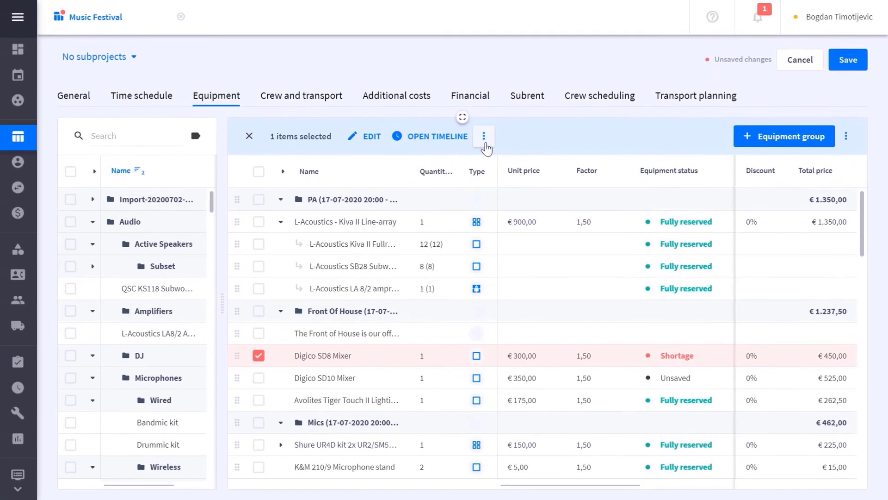
- Delete the selected Digico SD8 Mixer line and confirm the removal
{"action": "left_click", "coordinate": [485, 136]}
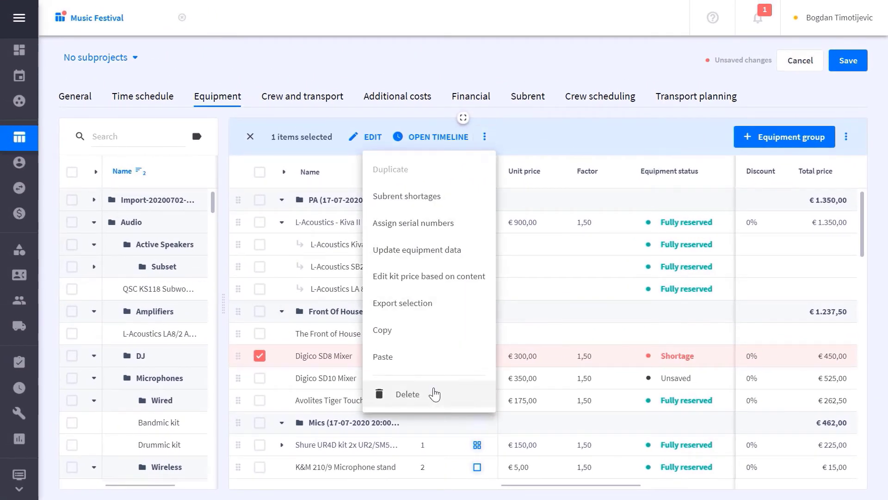
{"action": "left_click", "coordinate": [434, 394]}
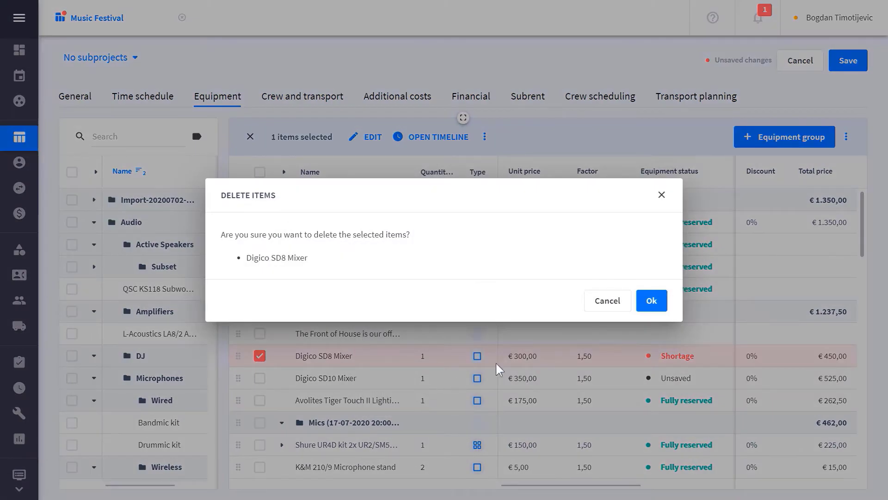
{"action": "left_click", "coordinate": [652, 300]}
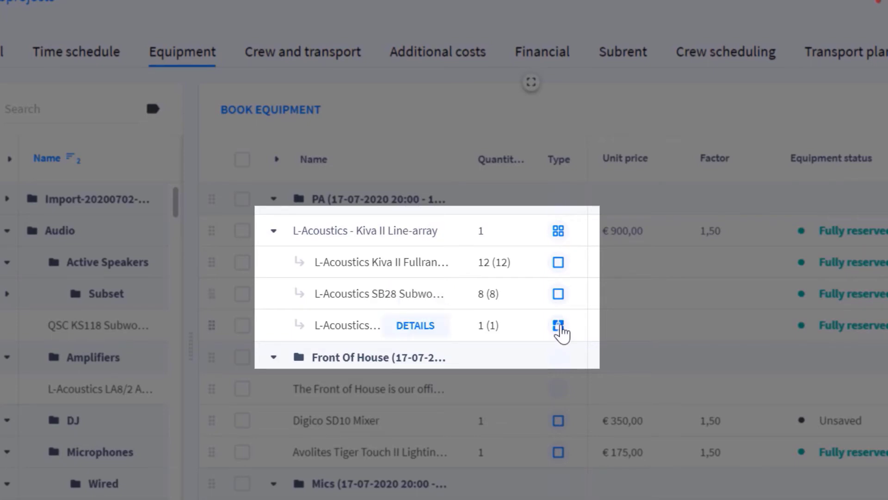
{"action": "mouse_move", "coordinate": [483, 288]}
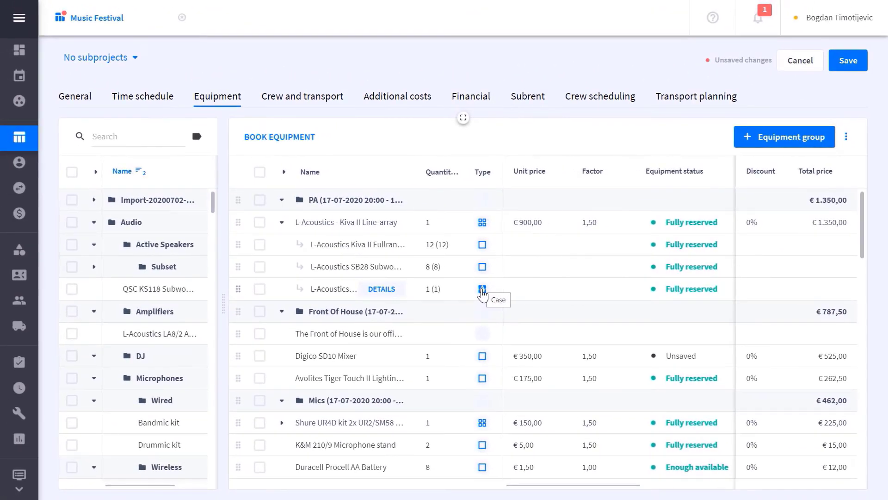
- Search 'CDJ' and add Pioneer CDJ2000 NXS2 with all three accessories to Front Of House
{"action": "left_click", "coordinate": [260, 315]}
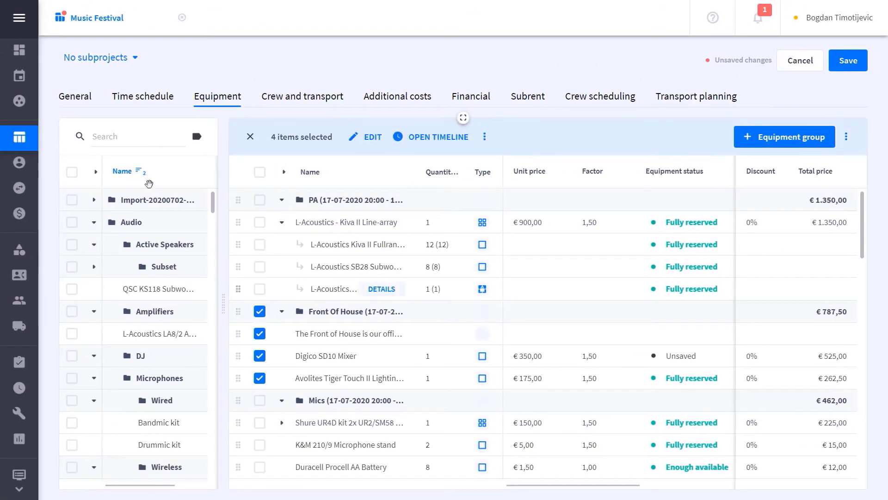
{"action": "left_click", "coordinate": [106, 135]}
{"action": "type", "text": "CDJ"}
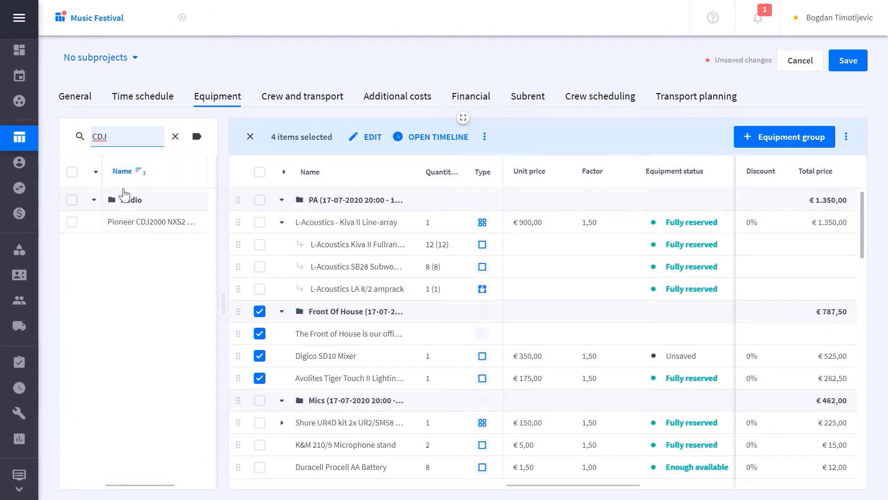
{"action": "double_click", "coordinate": [133, 227]}
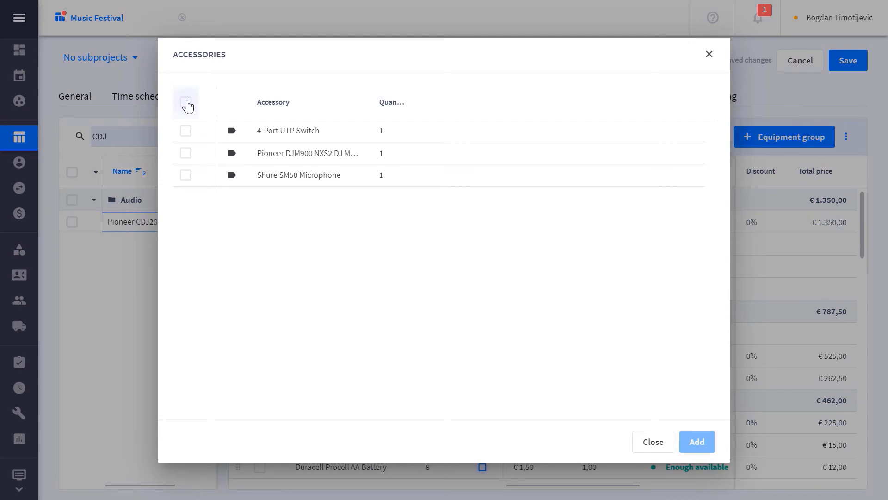
{"action": "left_click", "coordinate": [186, 104]}
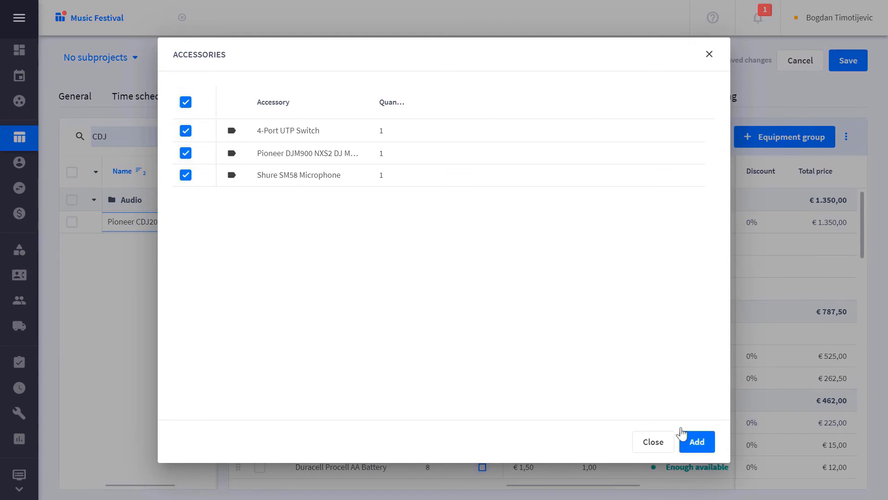
{"action": "left_click", "coordinate": [697, 442]}
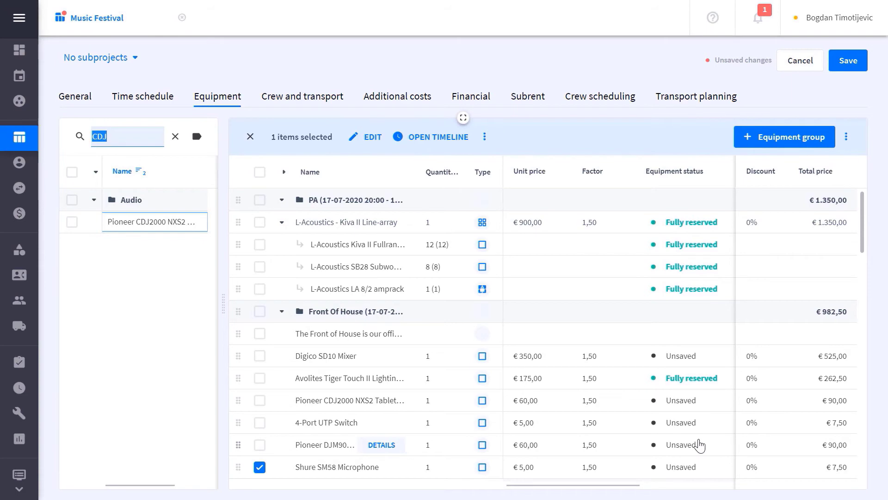
{"action": "scroll", "coordinate": [698, 445], "scroll_direction": "down", "scroll_amount": 1}
{"action": "scroll", "coordinate": [694, 443], "scroll_direction": "down", "scroll_amount": 2}
{"action": "scroll", "coordinate": [690, 441], "scroll_direction": "down", "scroll_amount": 2}
{"action": "scroll", "coordinate": [691, 441], "scroll_direction": "down", "scroll_amount": 2}
{"action": "scroll", "coordinate": [691, 441], "scroll_direction": "down", "scroll_amount": 3}
{"action": "scroll", "coordinate": [690, 441], "scroll_direction": "down", "scroll_amount": 2}
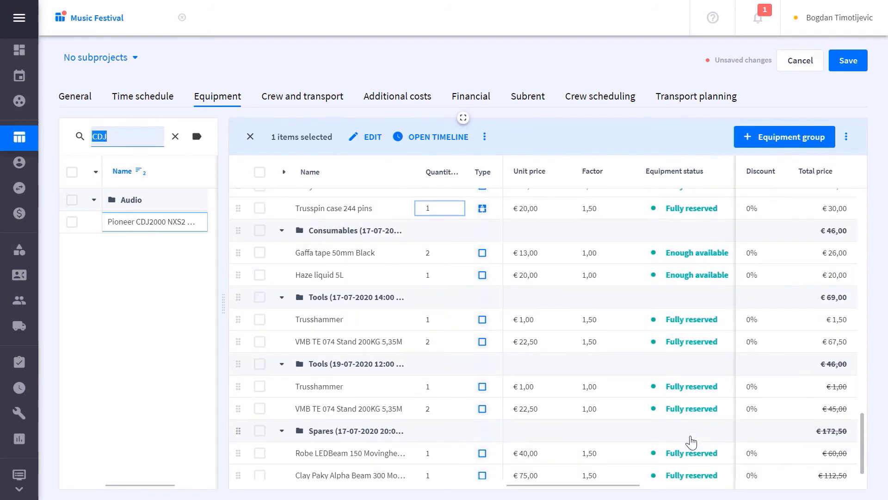
- View the Gaffa tape 50mm Black details, then clear the selection and CDJ search
{"action": "left_click", "coordinate": [389, 255]}
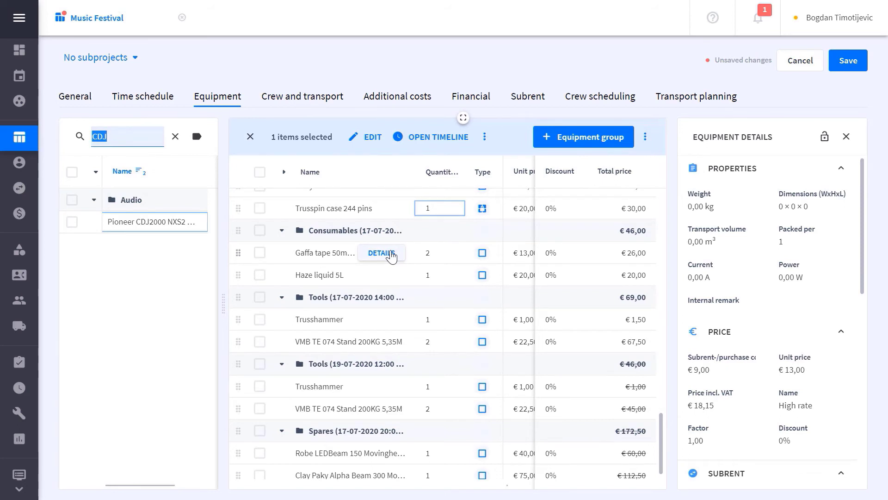
{"action": "scroll", "coordinate": [863, 266], "scroll_direction": "down", "scroll_amount": 2}
{"action": "left_click_drag", "start_coordinate": [862, 266], "coordinate": [858, 453]}
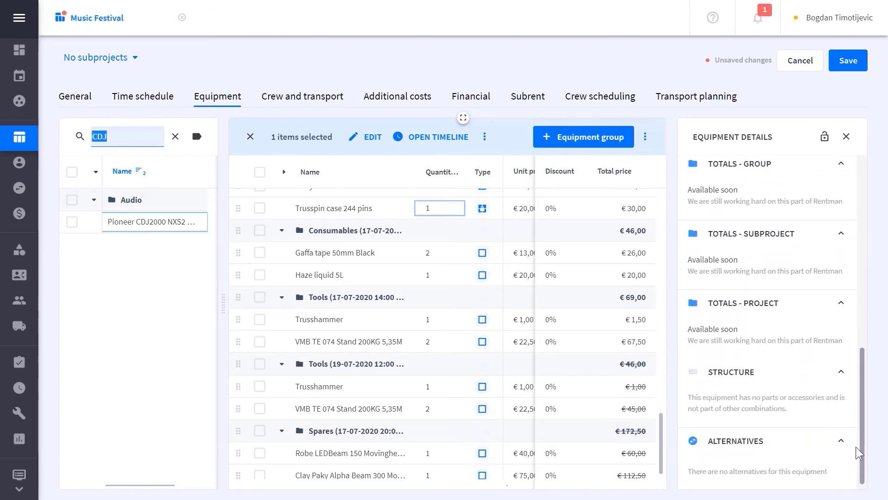
{"action": "scroll", "coordinate": [857, 452], "scroll_direction": "up", "scroll_amount": 5}
{"action": "scroll", "coordinate": [846, 353], "scroll_direction": "up", "scroll_amount": 3}
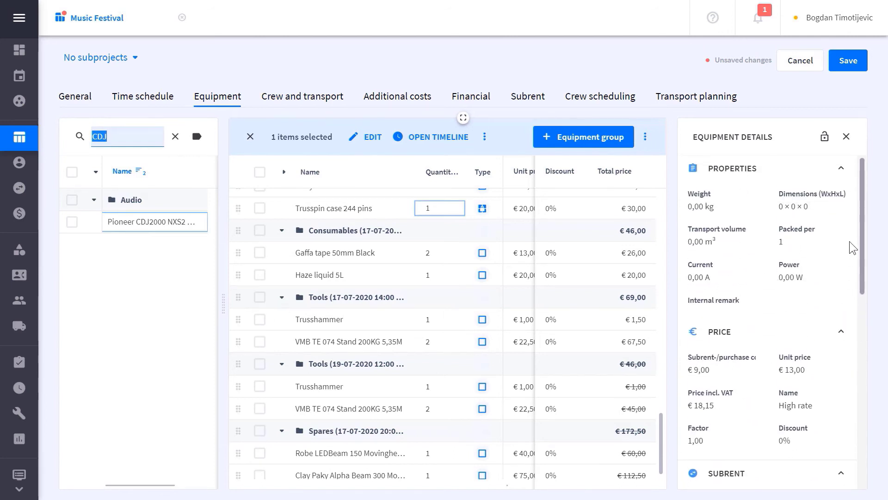
{"action": "mouse_move", "coordinate": [327, 252]}
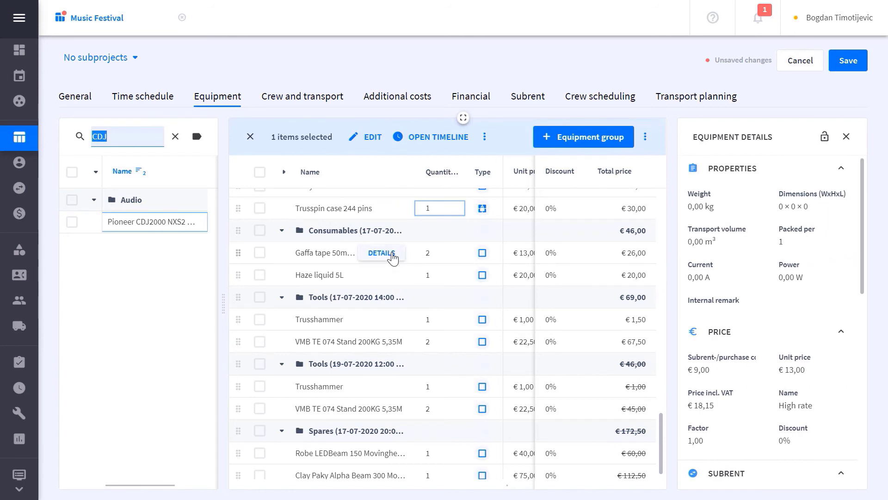
{"action": "left_click", "coordinate": [846, 136]}
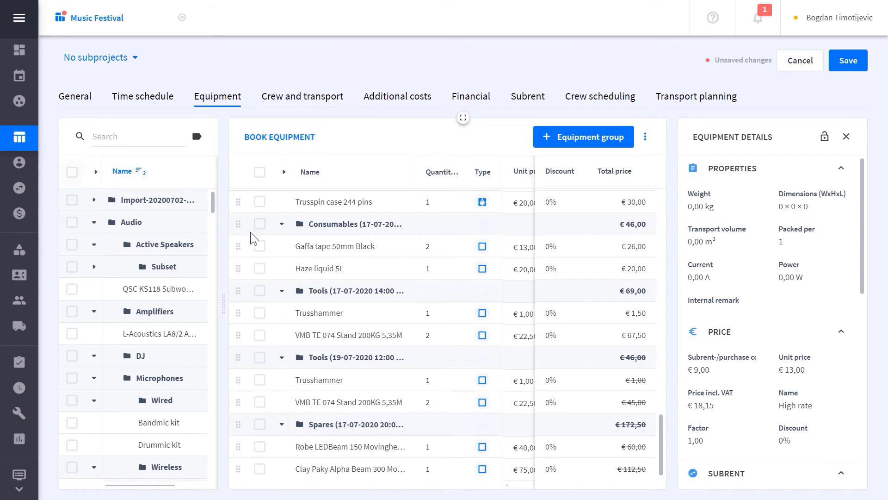
{"action": "mouse_move", "coordinate": [19, 188]}
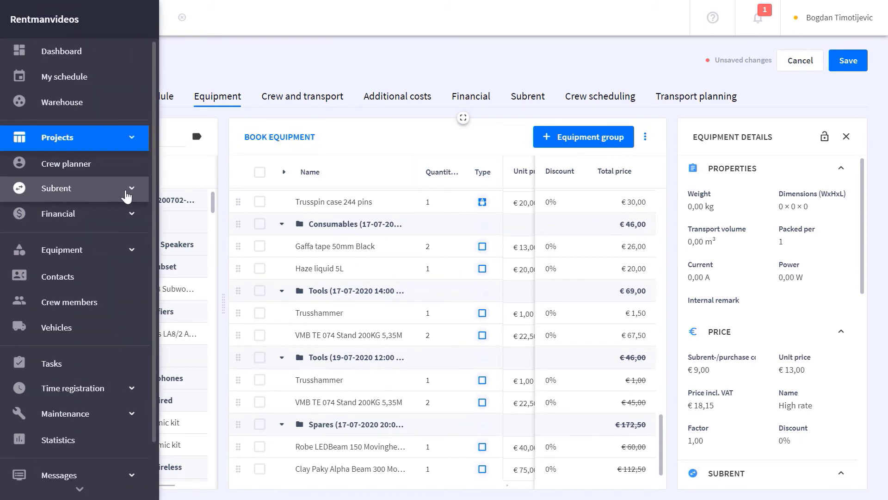
- Go to Shortages under the sidebar's Subrent section
{"action": "left_click", "coordinate": [127, 197]}
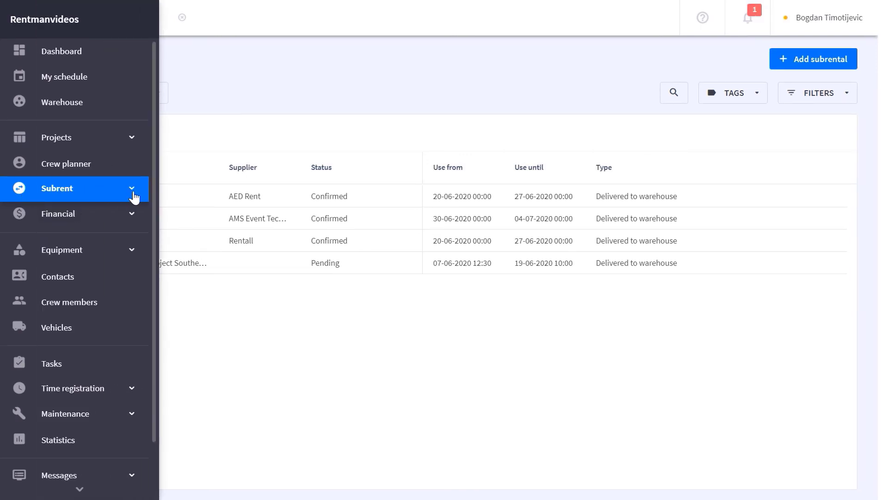
{"action": "left_click", "coordinate": [133, 197]}
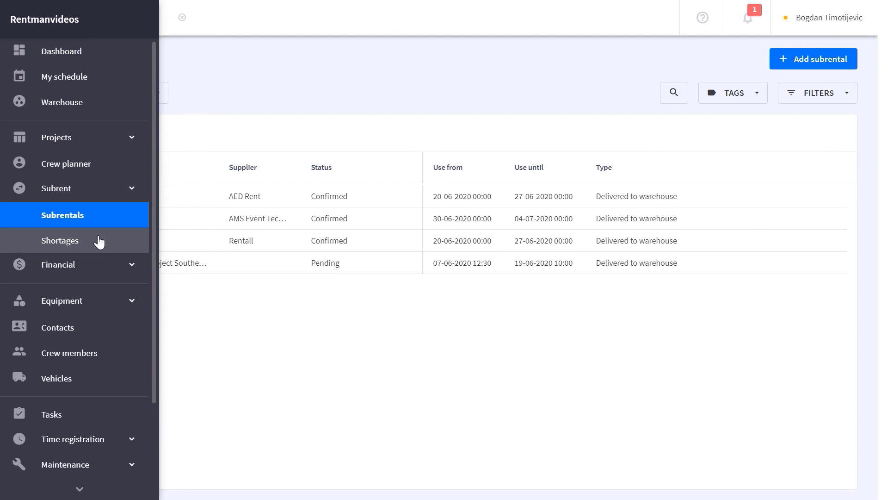
{"action": "left_click", "coordinate": [99, 242]}
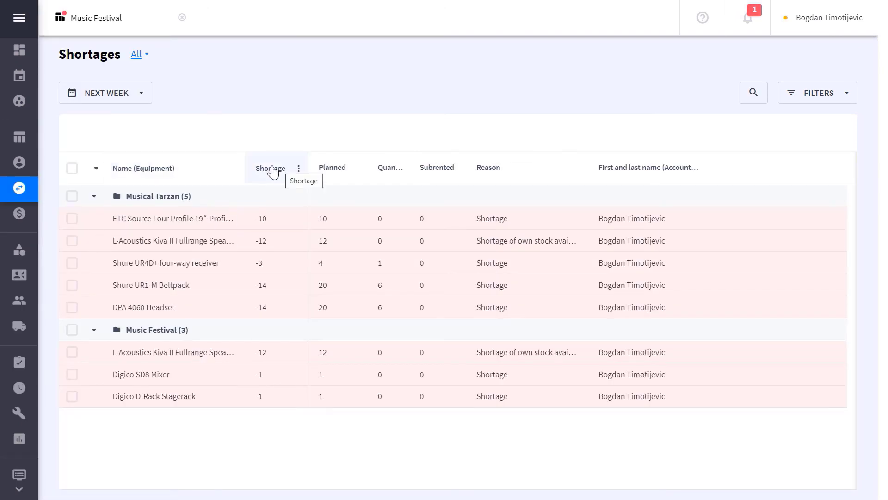